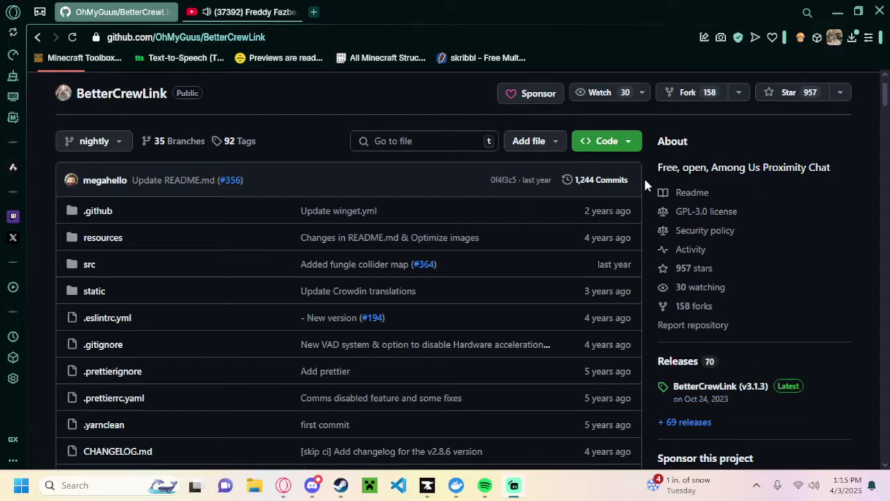
- Open the latest BetterCrewLink release (v3.1.3) and download its setup file from GitHub into the Downloads folder
left_click_drag(653, 166, 827, 170)
left_click(755, 260)
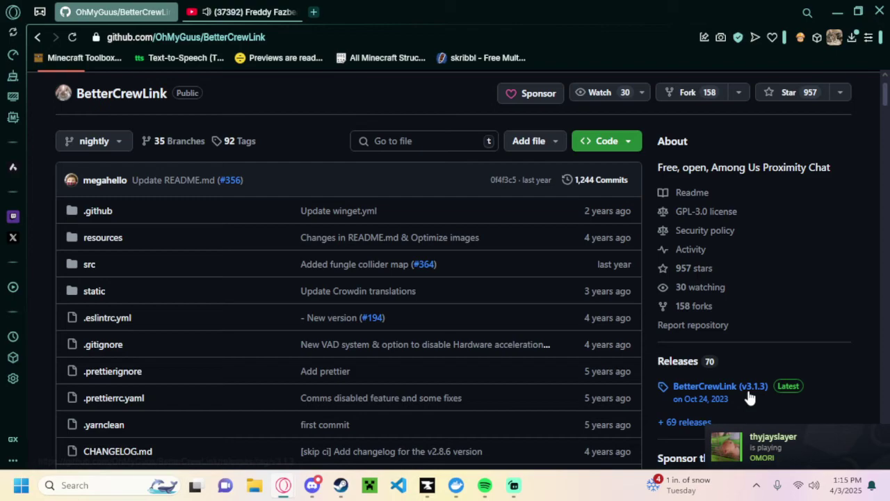
left_click(743, 393)
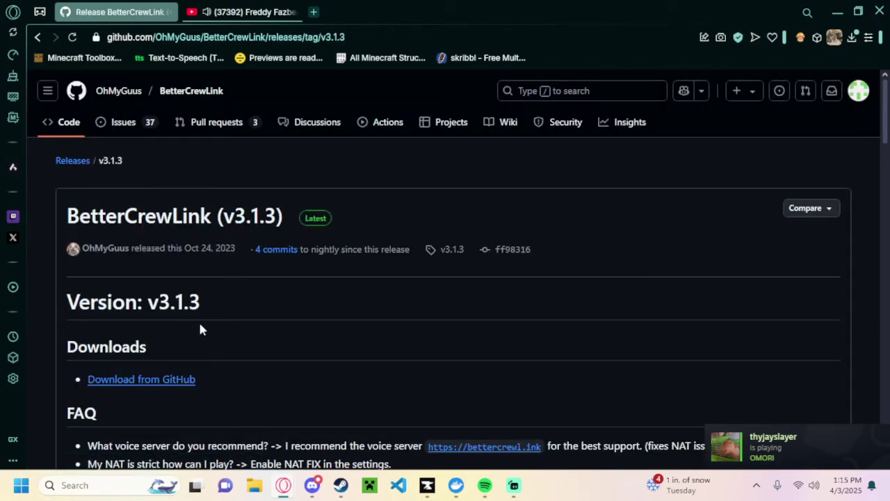
scroll(195, 313, "down", 1)
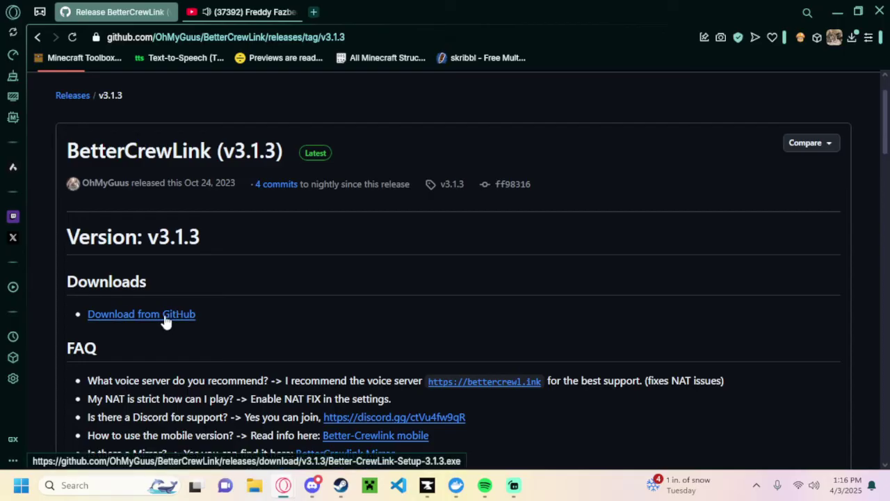
left_click(166, 317)
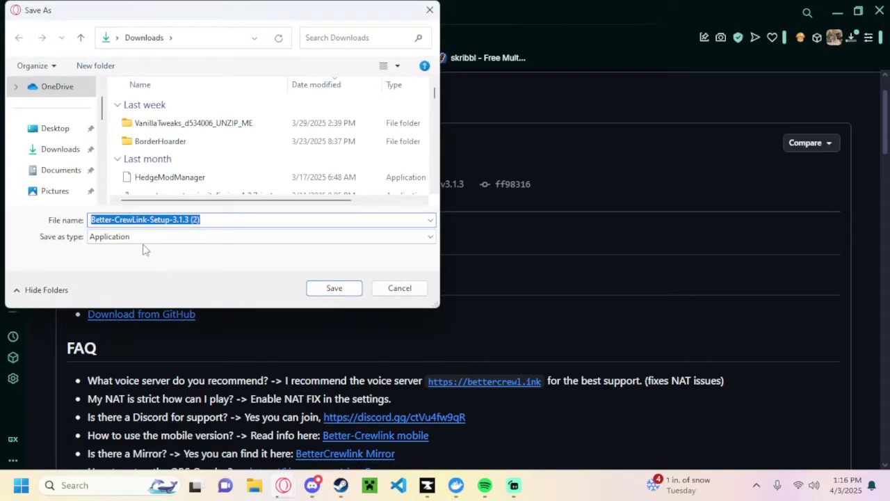
left_click(334, 288)
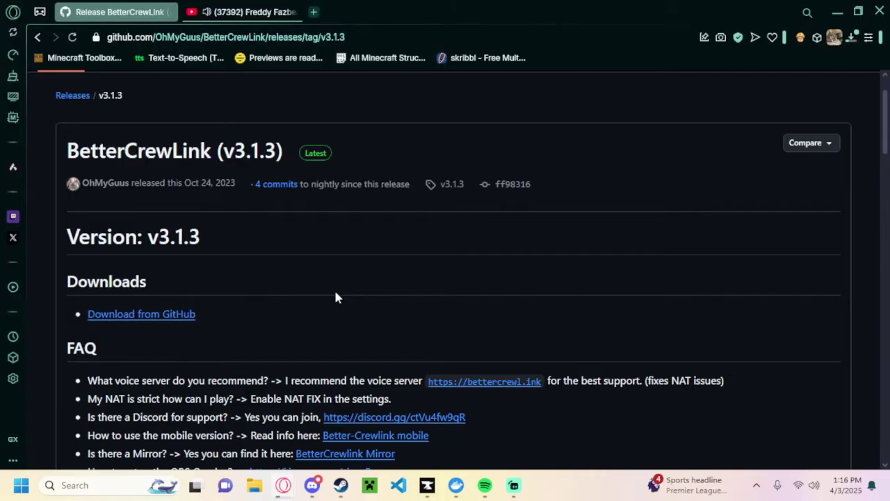
- Minimize the browser, switch to File Explorer and run Better-CrewLink-Setup-3.1.3 (2) from the Downloads folder
left_click(838, 12)
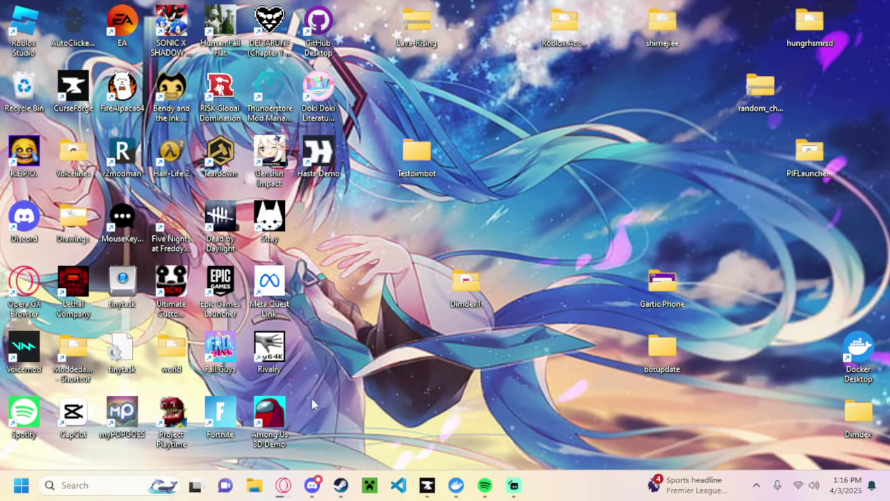
left_click(254, 484)
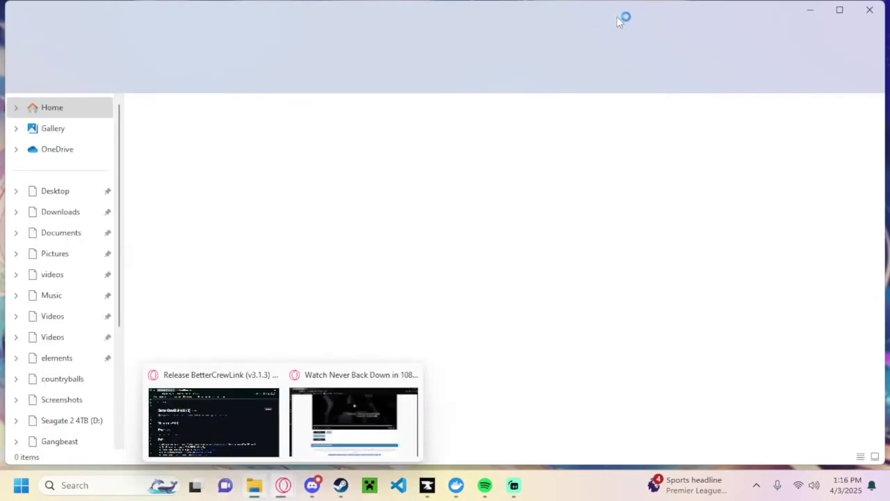
left_click_drag(701, 94, 281, 149)
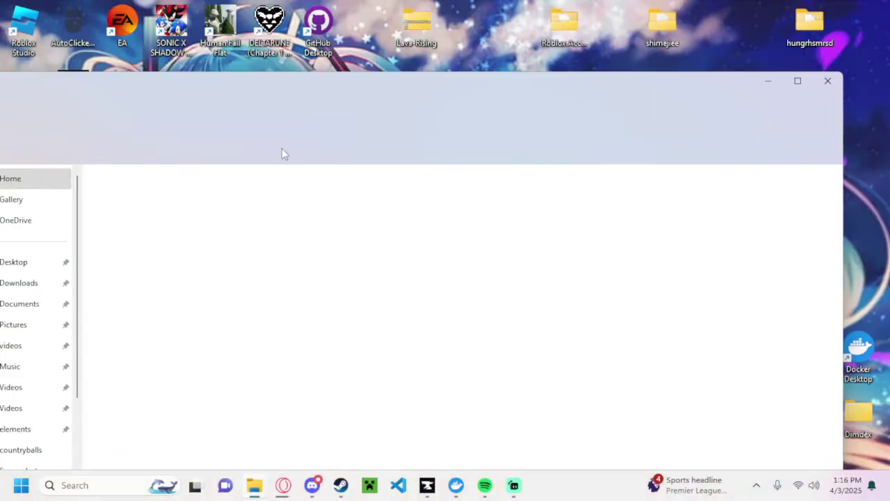
left_click(25, 288)
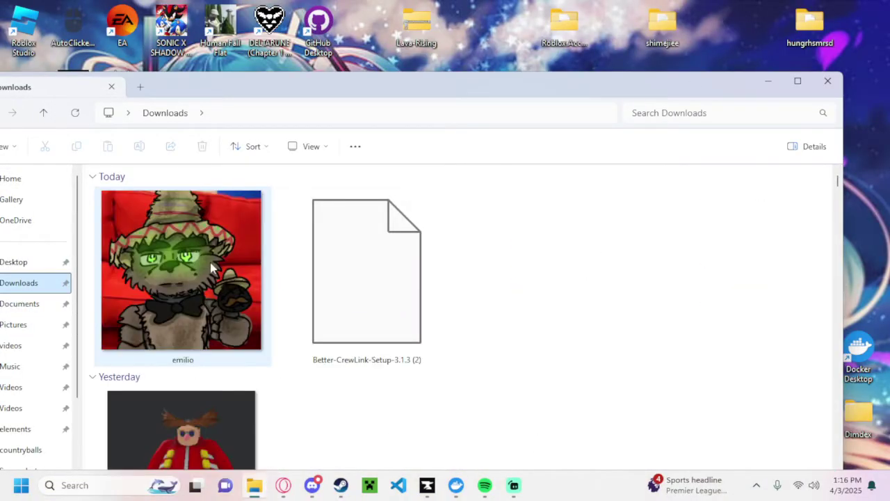
left_click(407, 319)
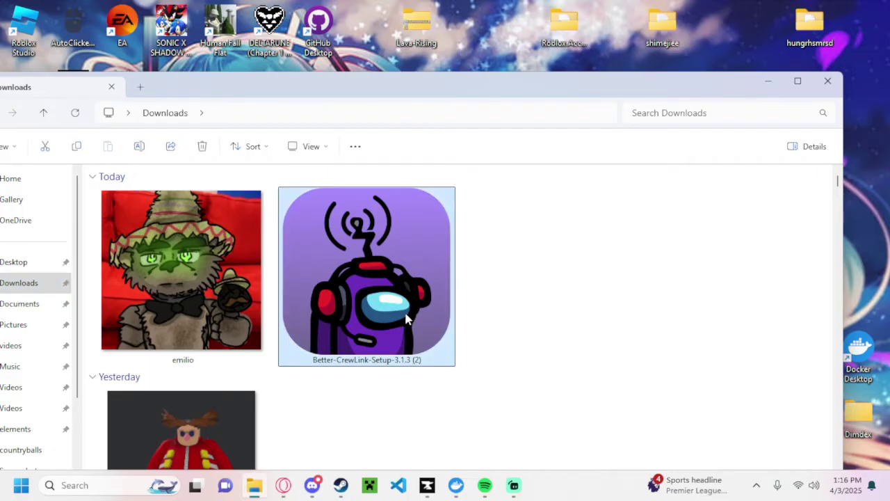
right_click(407, 319)
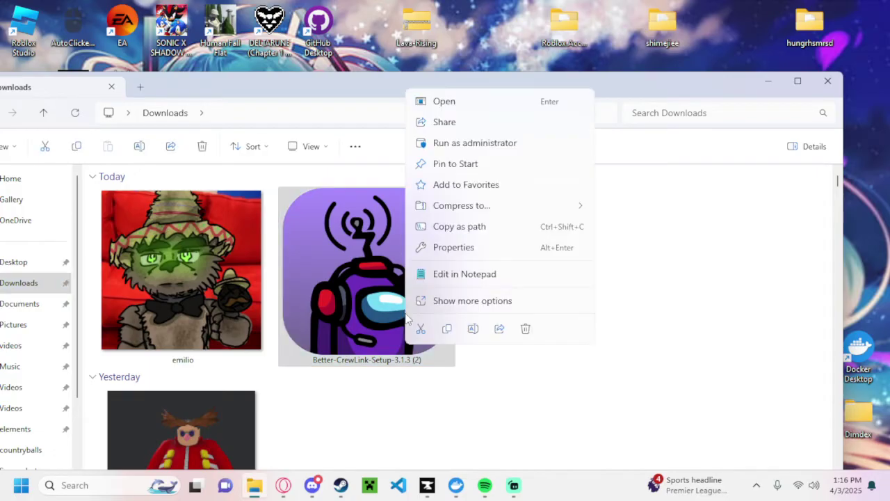
left_click(454, 108)
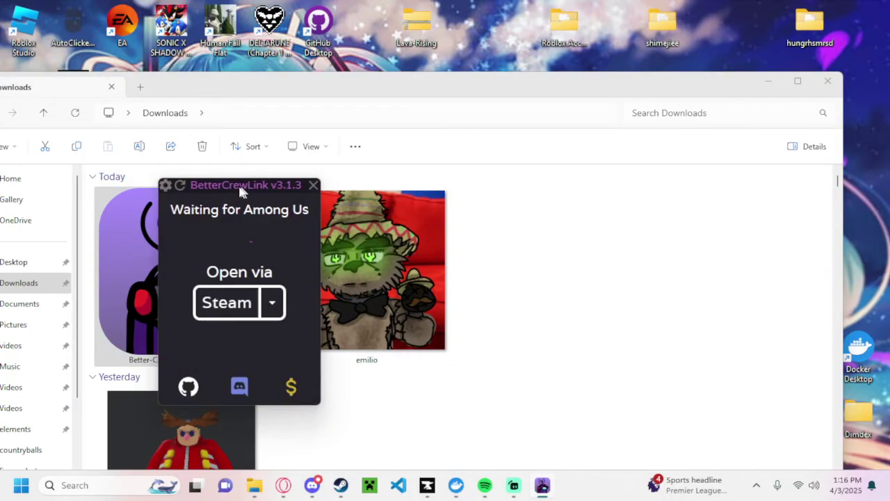
- Move the BetterCrewLink window clear of the downloaded files and launch Among Us from it via Steam
left_click_drag(238, 182, 559, 143)
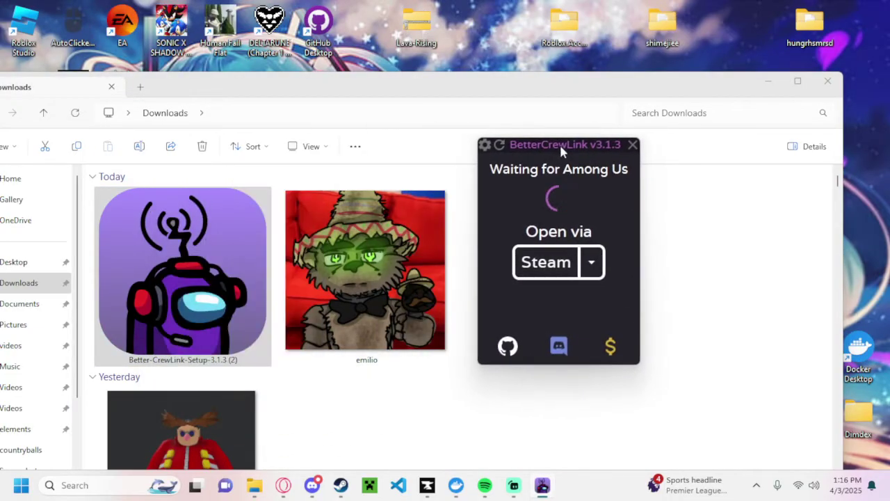
left_click(555, 266)
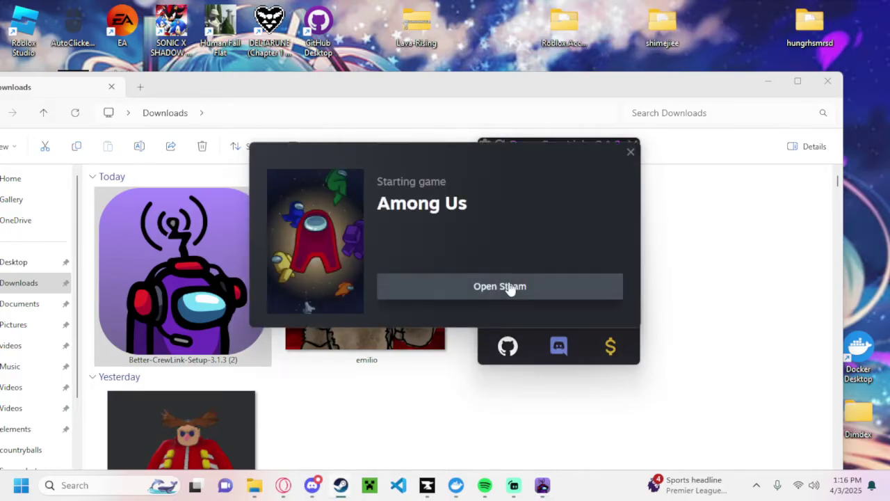
left_click(509, 288)
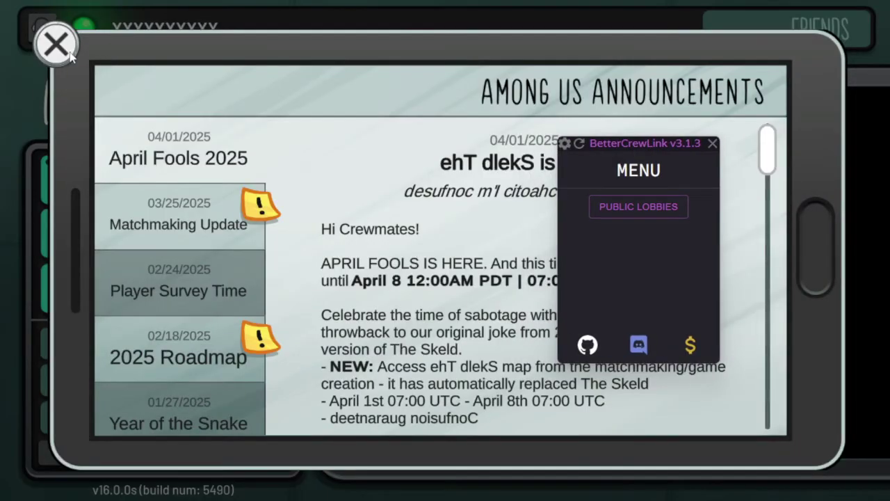
- Dismiss the Among Us announcements and create an online game with the preselected options
left_click(68, 55)
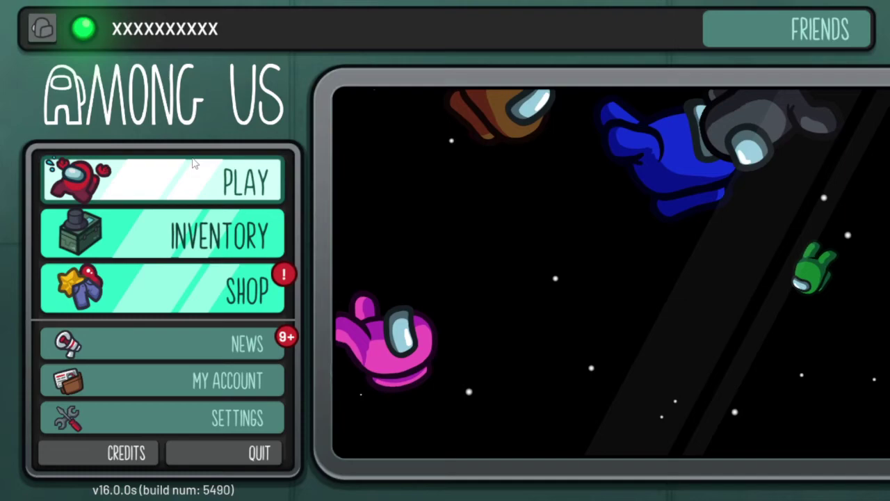
left_click(162, 179)
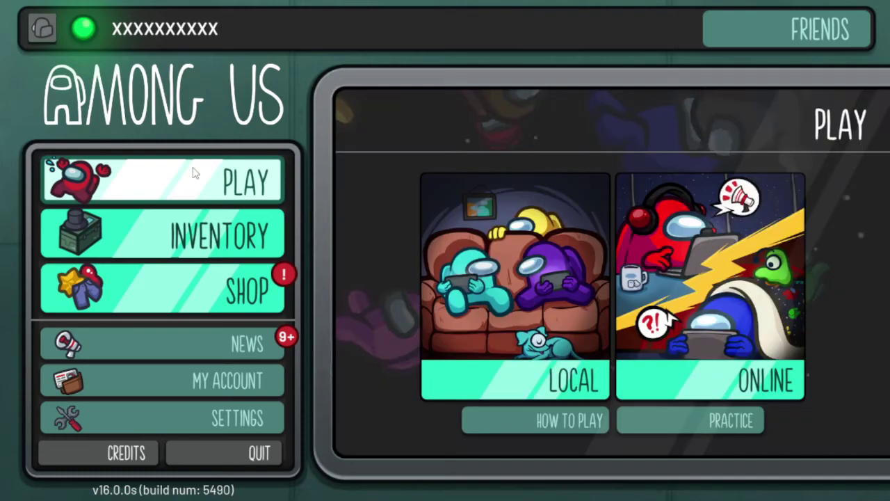
left_click(666, 304)
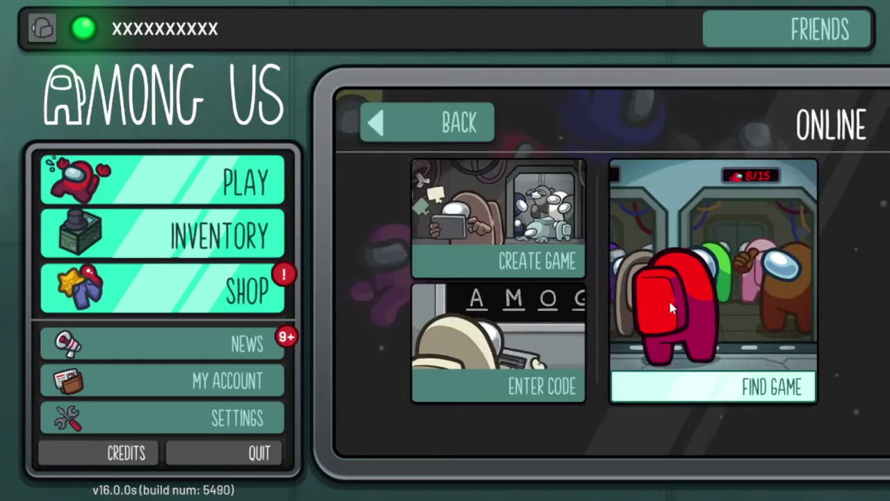
left_click(470, 247)
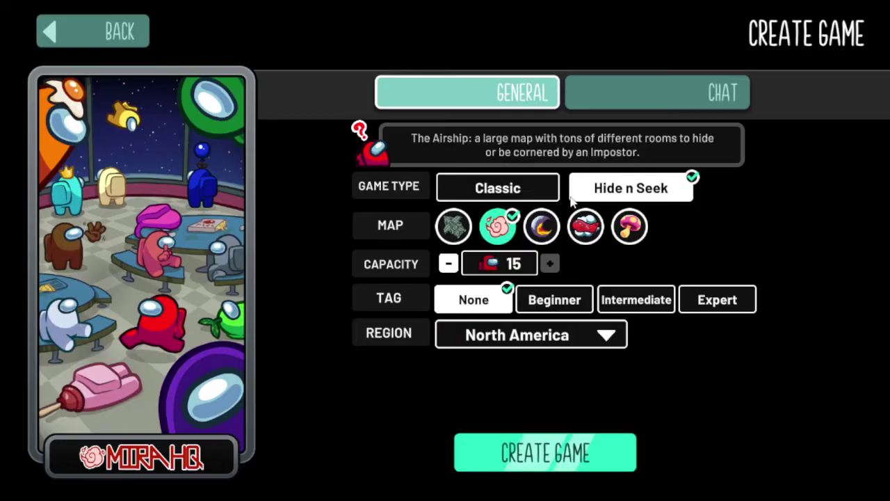
left_click(525, 454)
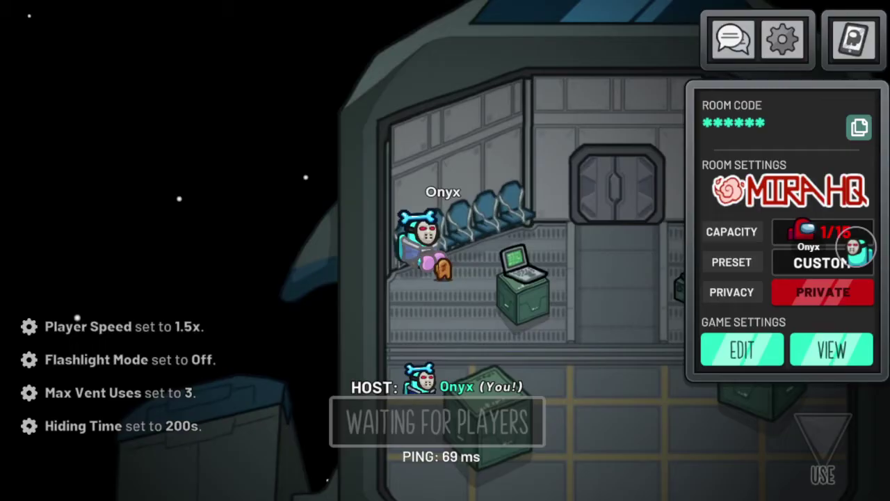
- Move the BetterCrewLink window clear of the lobby's room settings and open its settings
key("d")
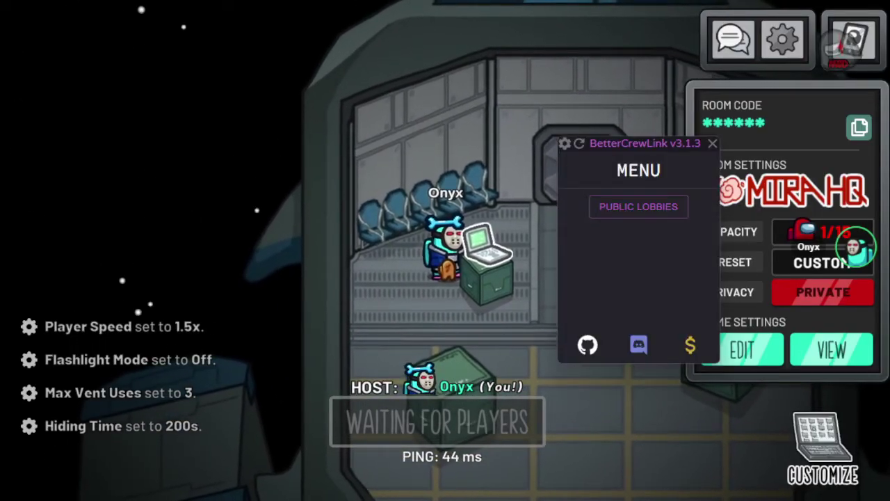
left_click_drag(616, 144, 507, 140)
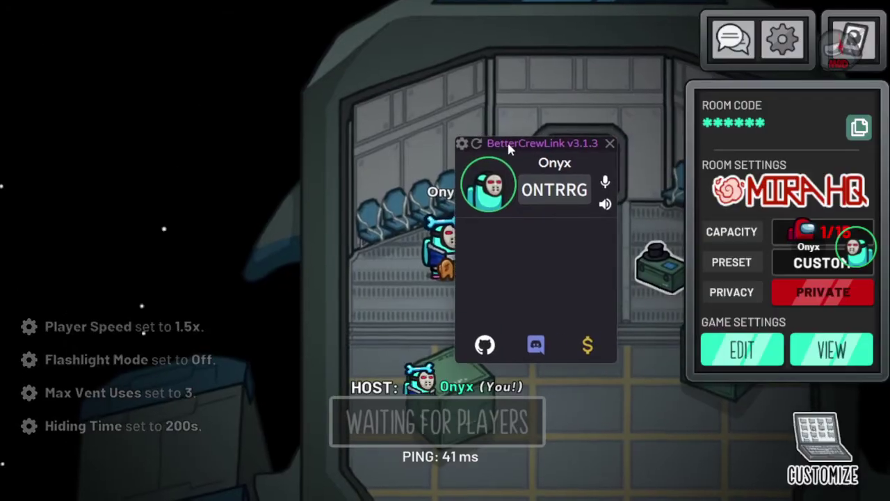
left_click(461, 144)
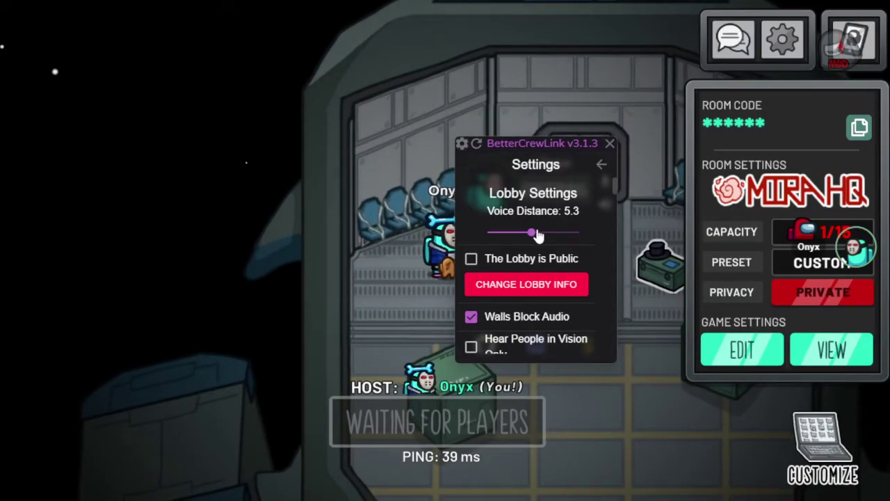
- Examine the BetterCrewLink lobby settings, from the public lobby option through Meetings/Lobby Only
scroll(532, 240, "down", 2)
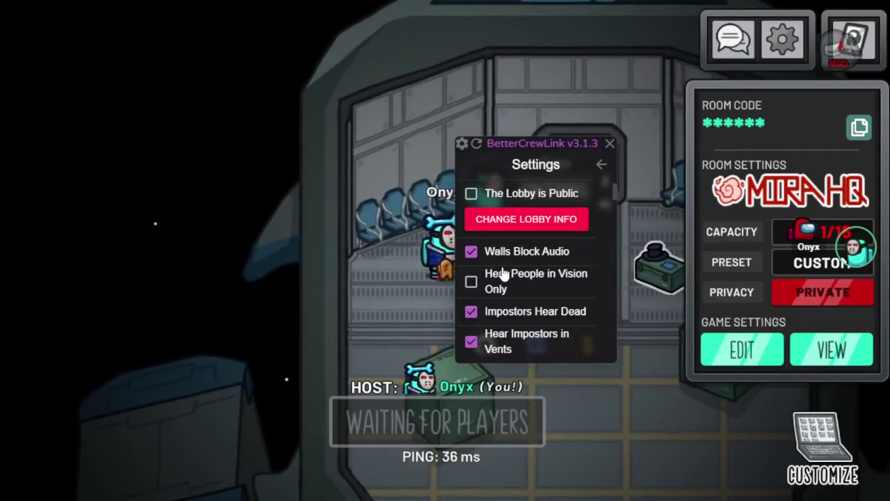
scroll(508, 286, "down", 1)
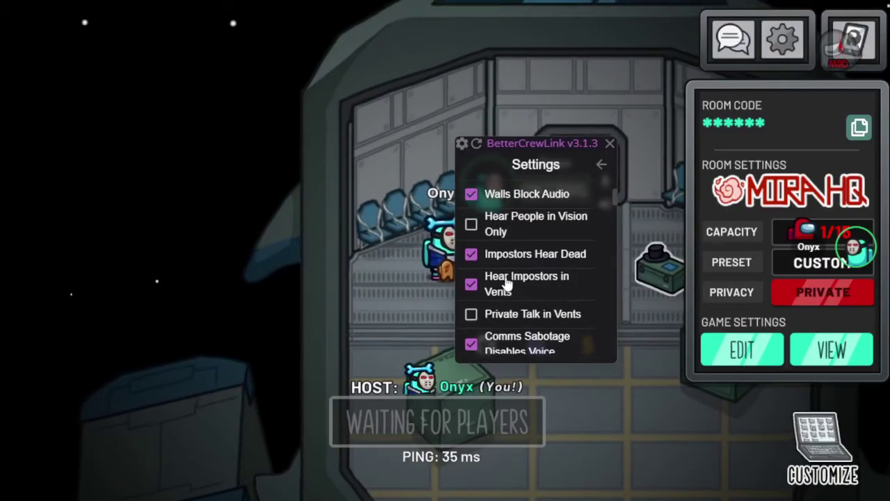
scroll(507, 282, "up", 1)
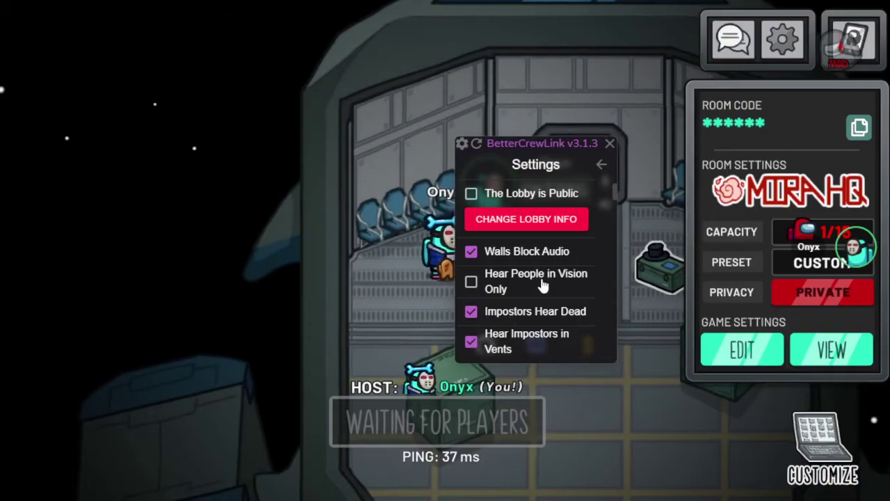
scroll(526, 270, "down", 1)
scroll(527, 270, "down", 2)
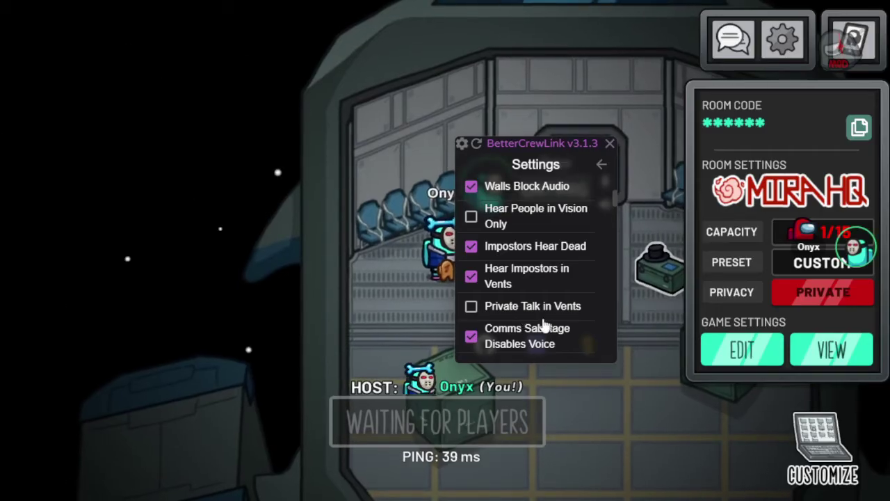
scroll(549, 313, "down", 1)
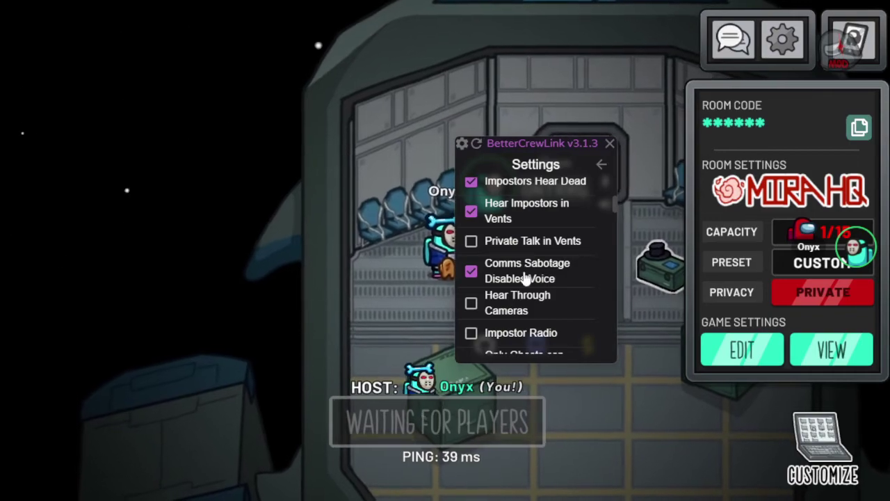
scroll(525, 276, "down", 1)
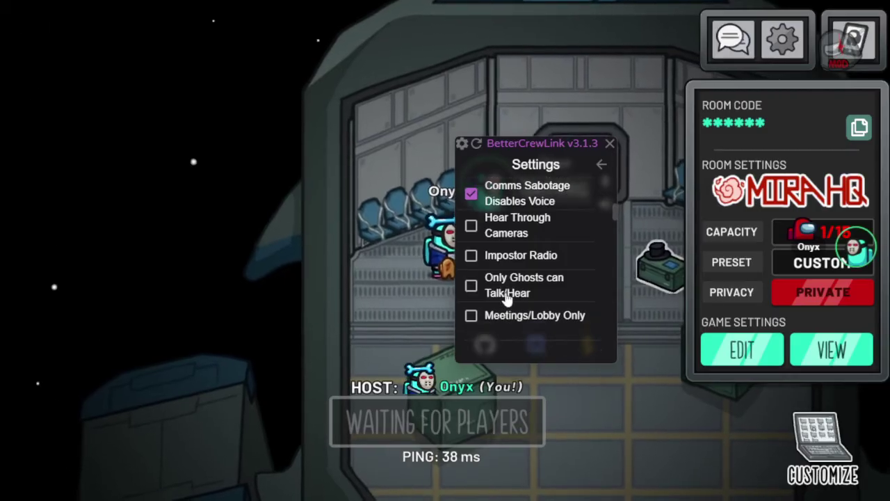
scroll(539, 271, "down", 1)
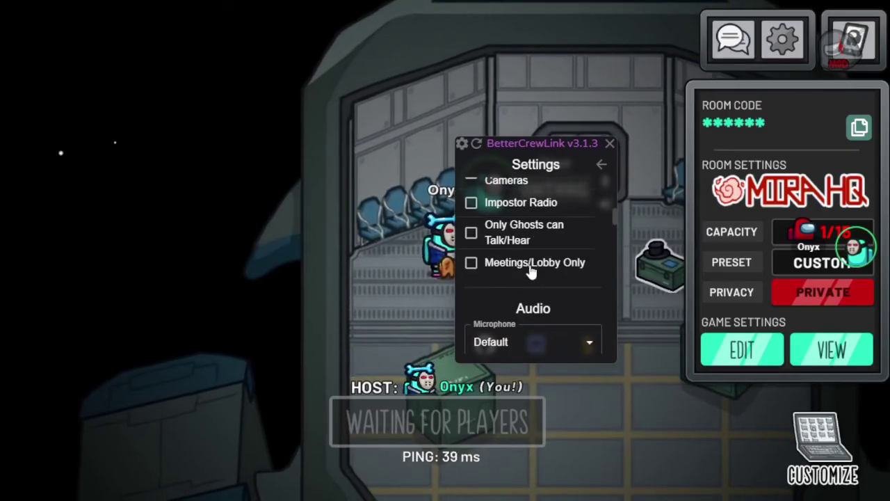
- Review the audio settings for microphone, speaker, talk mode and volume, and the keyboard shortcuts
scroll(528, 251, "down", 1)
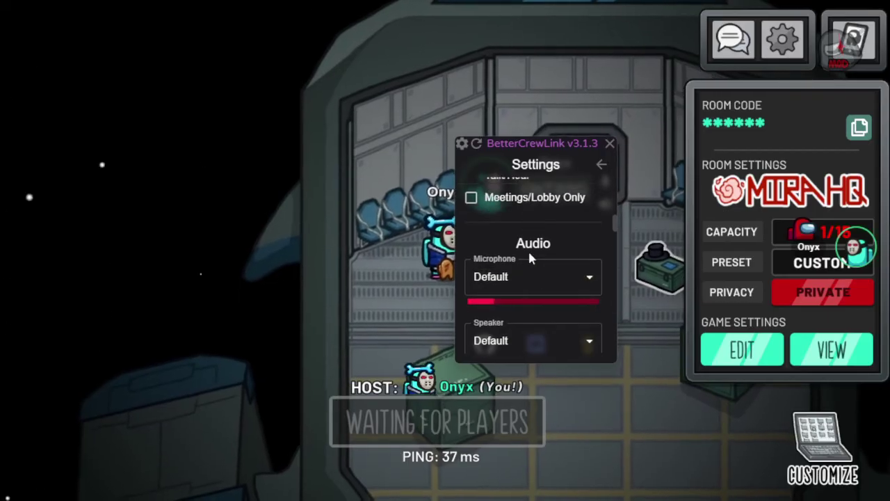
scroll(515, 253, "down", 2)
scroll(547, 254, "up", 1)
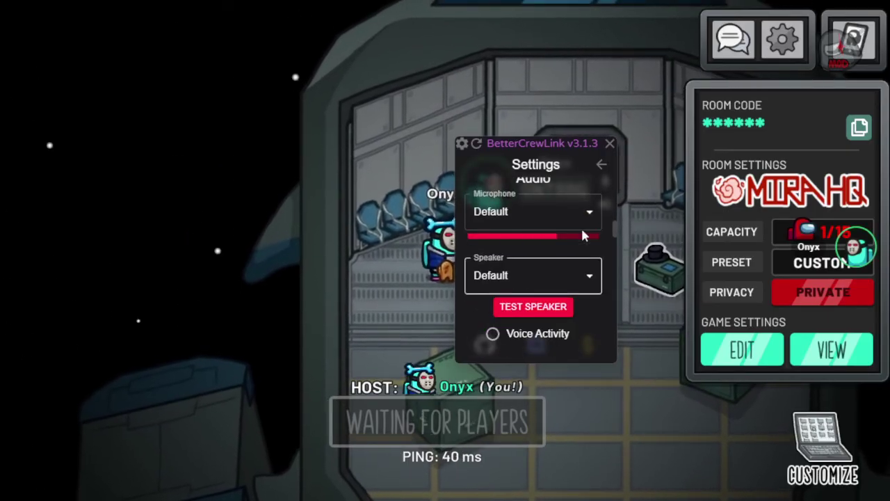
scroll(541, 288, "down", 1)
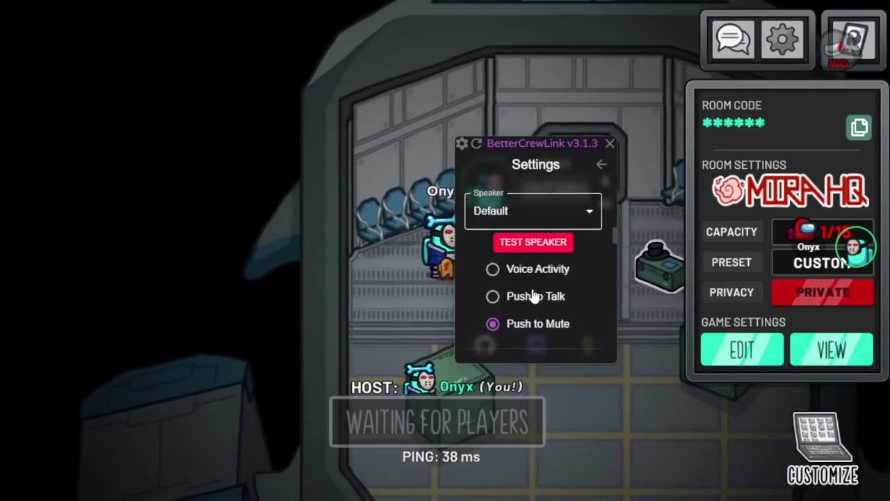
scroll(531, 294, "down", 1)
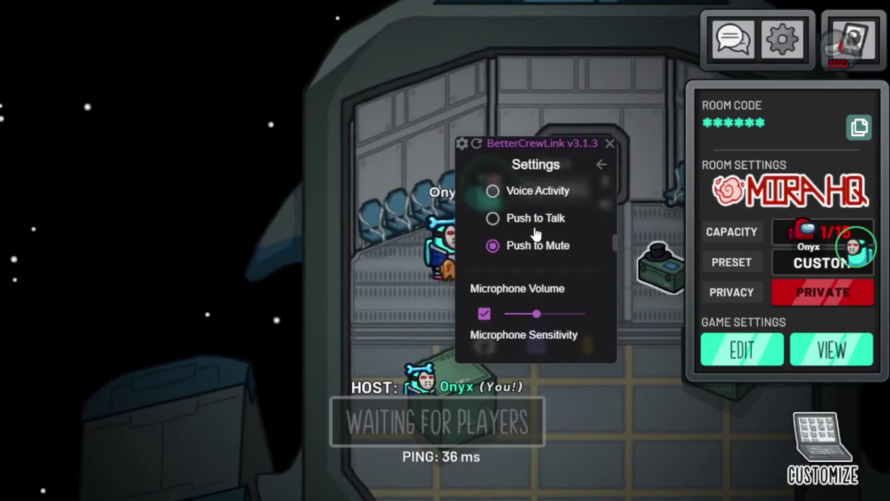
scroll(536, 233, "down", 2)
scroll(509, 215, "down", 4)
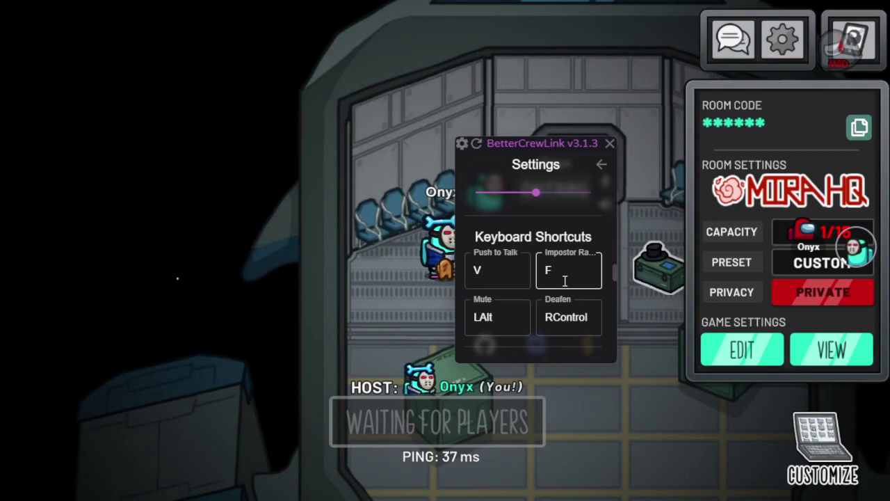
- Review the remaining overlay, advanced, beta/debug, language and streaming settings in BetterCrewLink, and close the settings
scroll(543, 285, "down", 2)
scroll(540, 225, "down", 1)
scroll(536, 244, "down", 5)
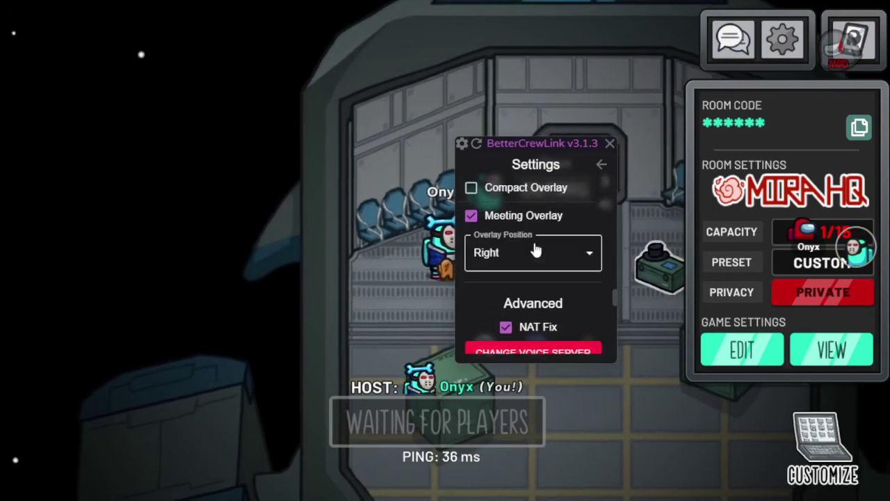
scroll(565, 257, "down", 4)
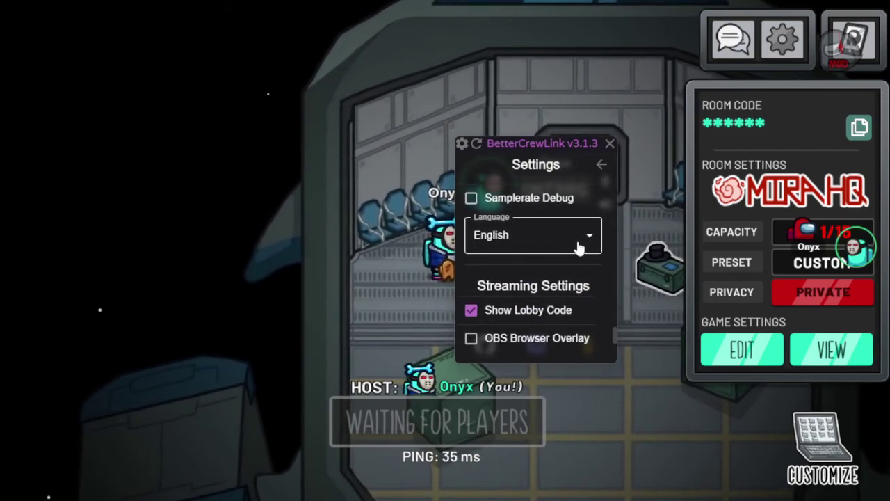
scroll(536, 262, "up", 5)
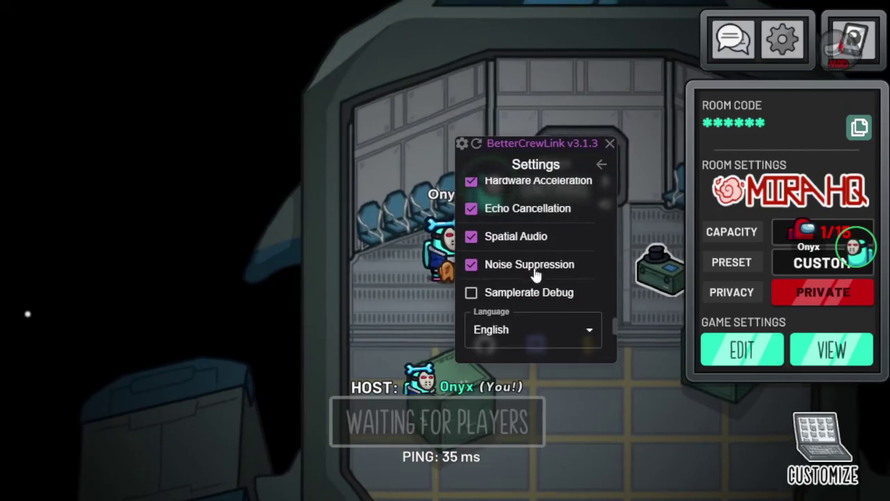
scroll(536, 273, "up", 1)
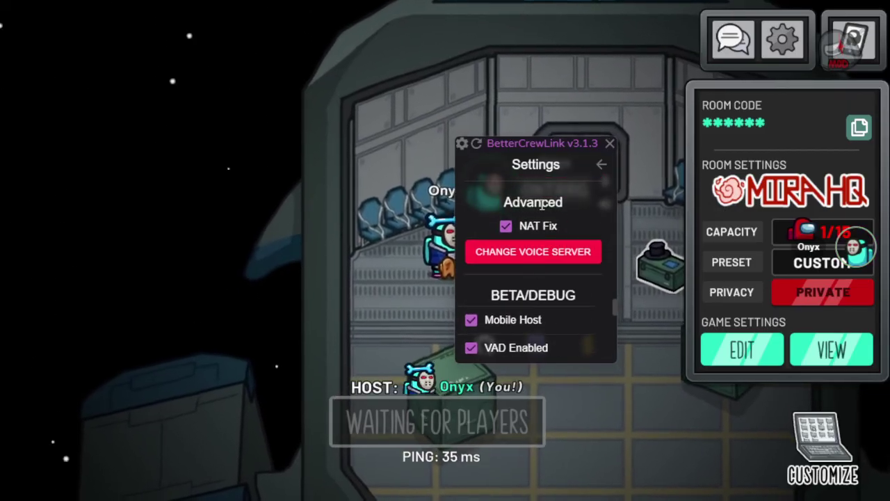
scroll(575, 190, "up", 2)
scroll(576, 190, "up", 10)
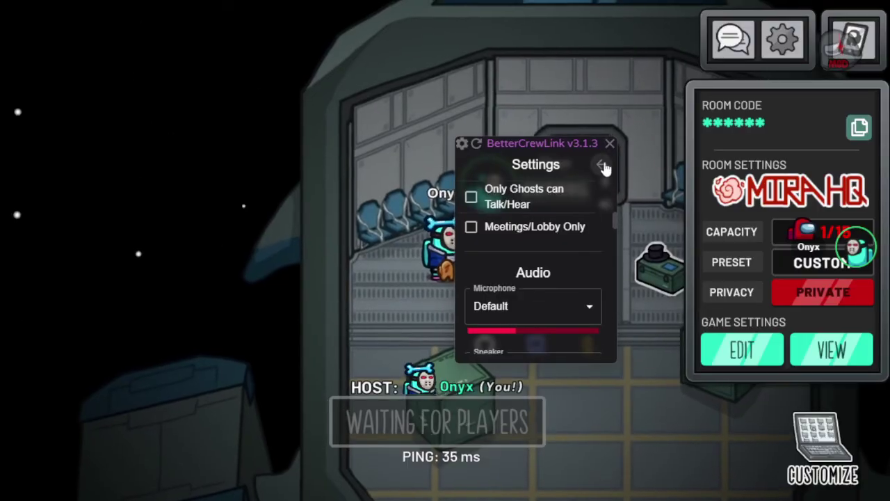
left_click(602, 164)
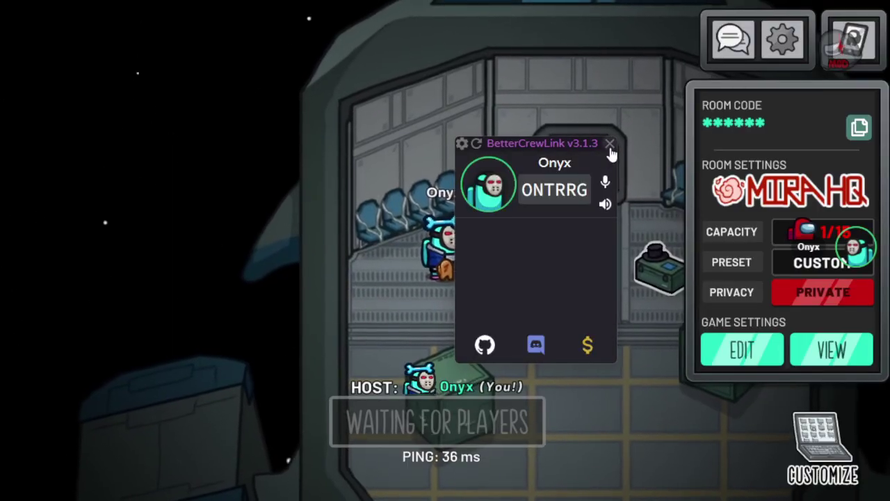